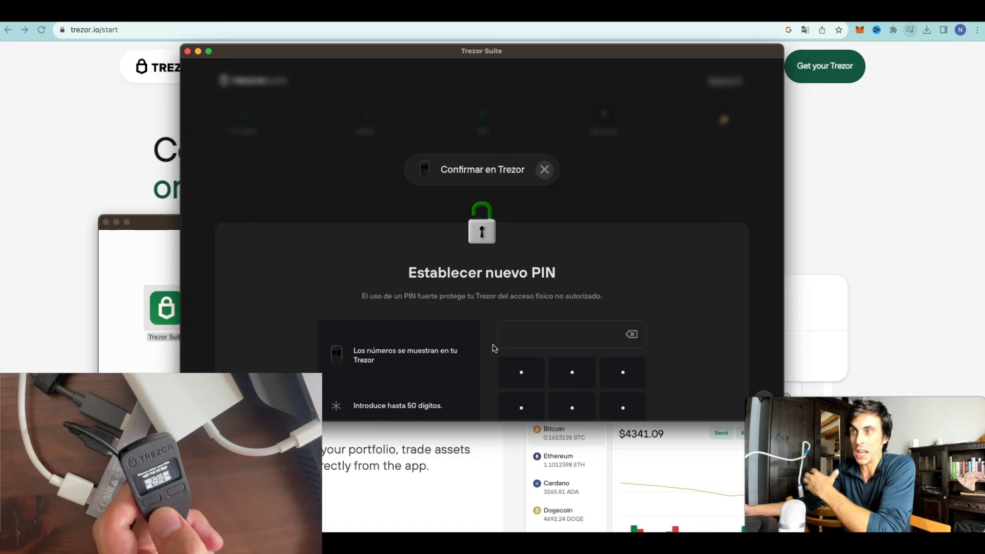
Step: Finish entering the new PIN on the blind keypad and submit it
scroll(576, 316, down, 3)
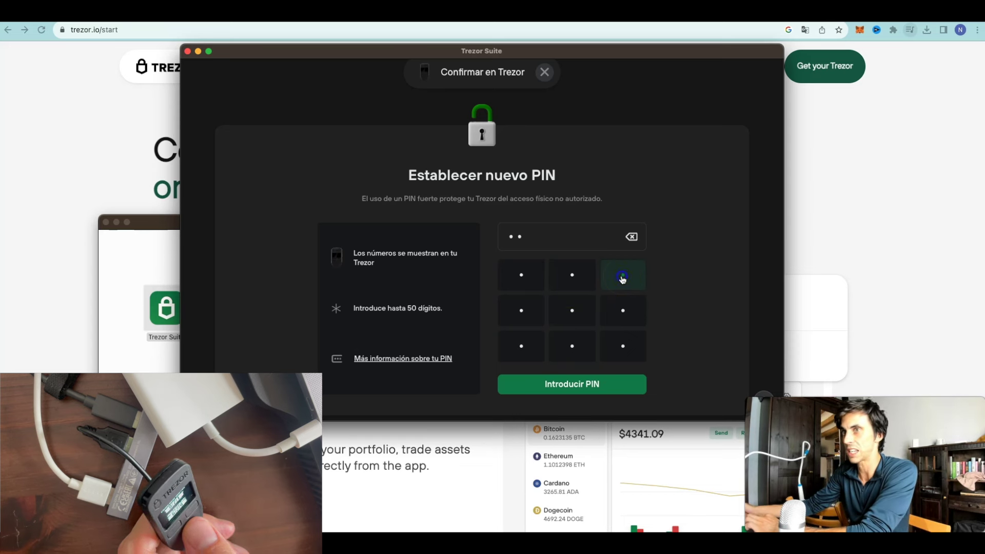
double_click(623, 278)
click(580, 390)
click(555, 339)
Step: Re-enter the same PIN on the keypad to confirm it
click(533, 291)
click(551, 287)
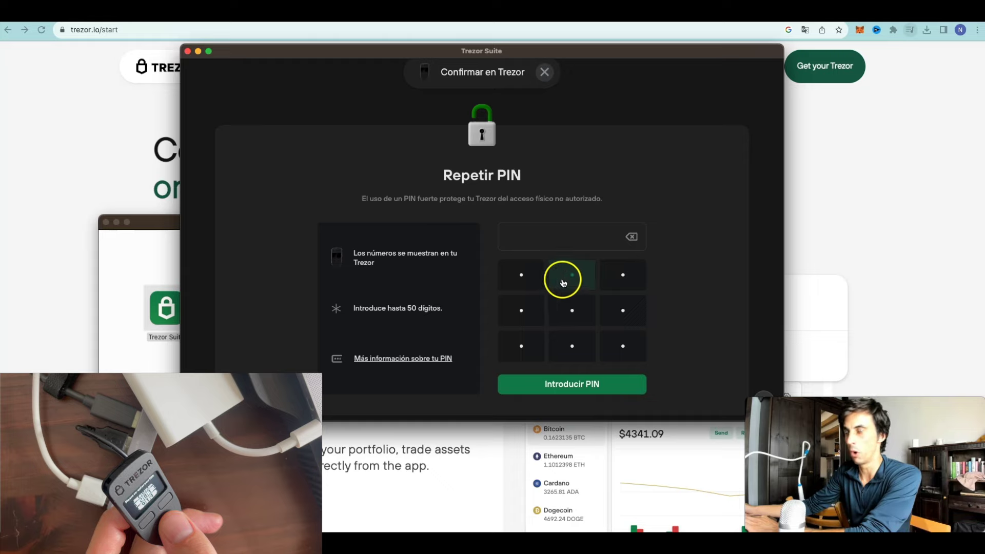
click(544, 281)
click(529, 276)
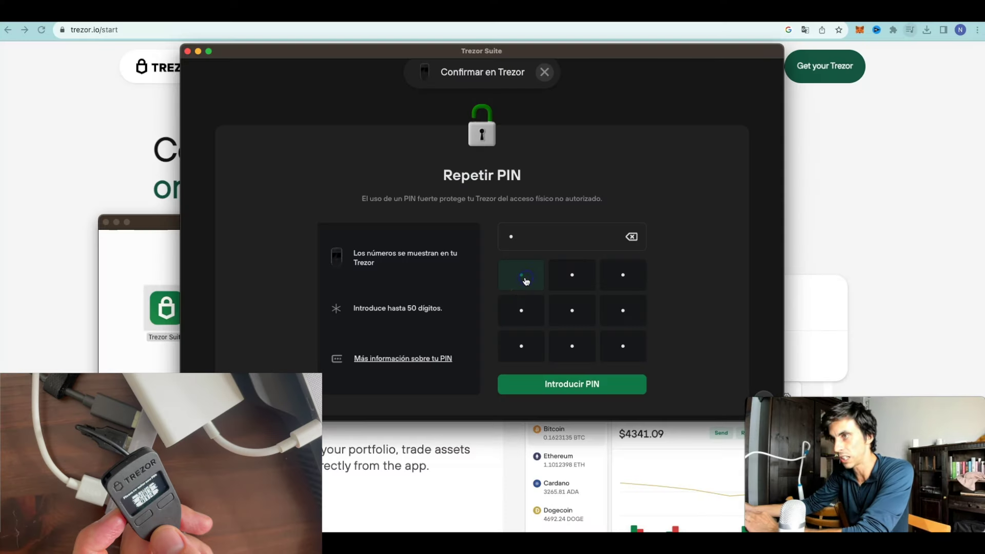
click(528, 280)
click(574, 339)
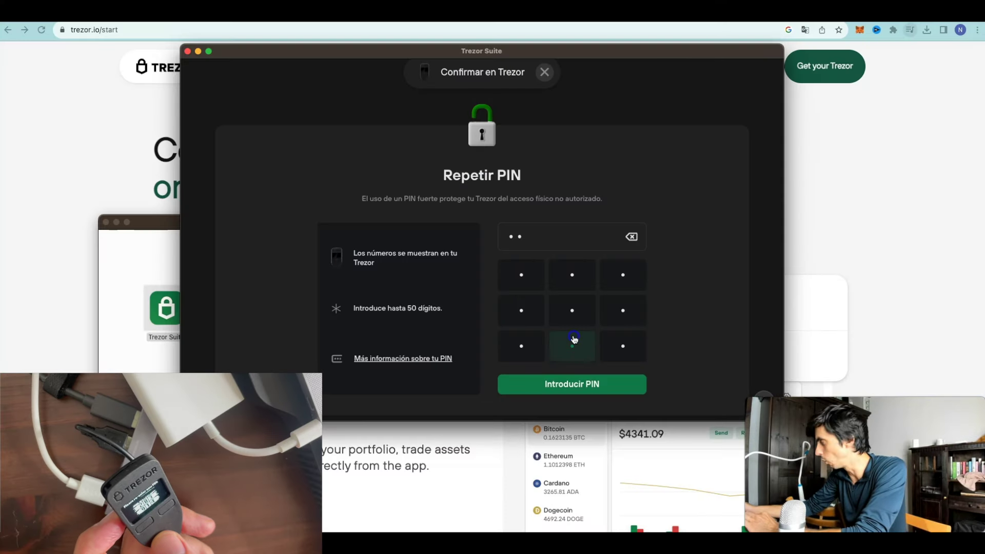
click(546, 382)
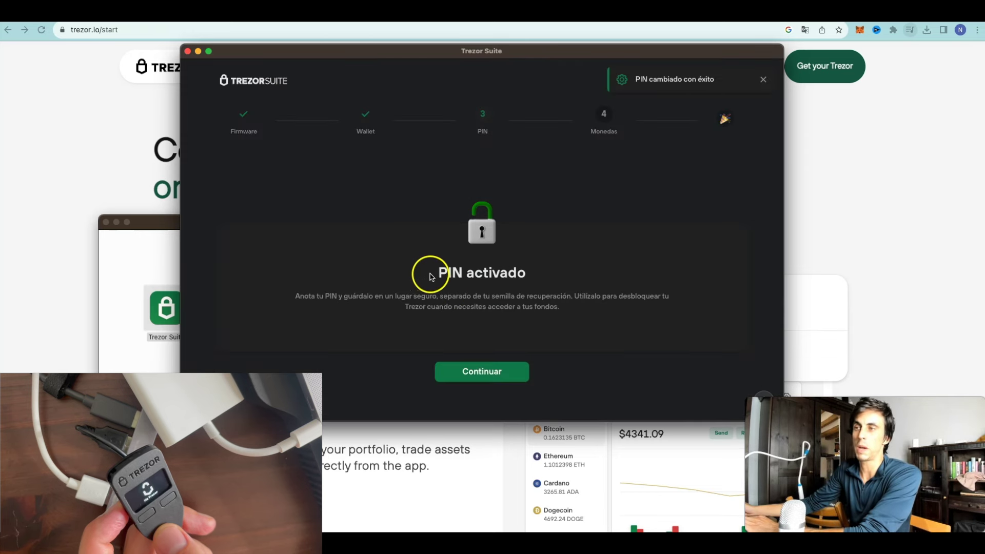
Step: Enable Bitcoin, Ethereum and Dogecoin in the coin list
click(492, 375)
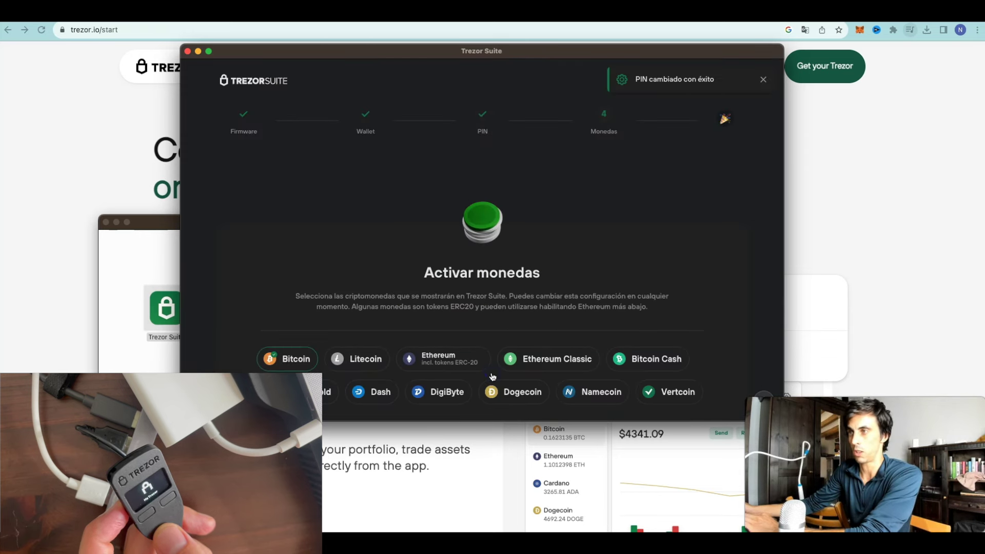
scroll(439, 293, down, 3)
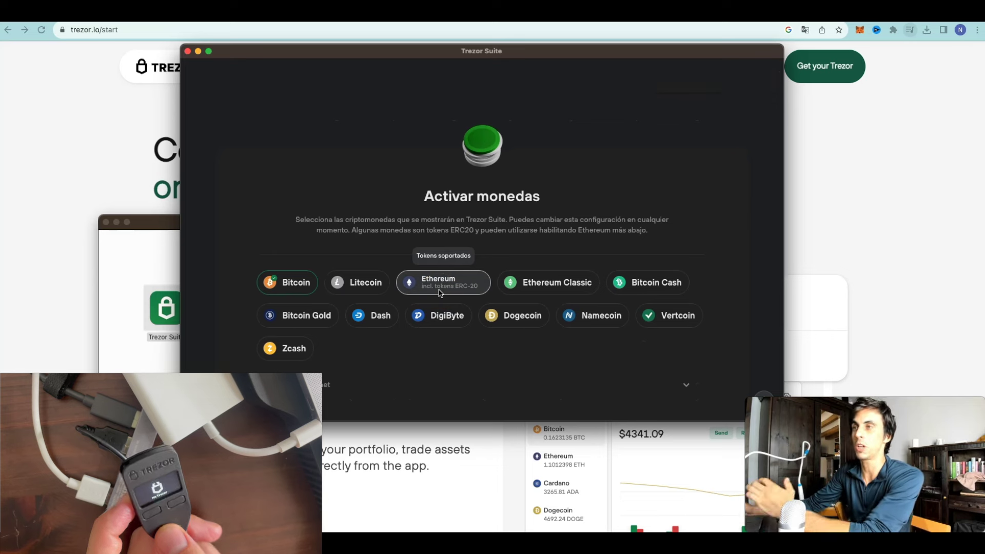
scroll(438, 293, down, 3)
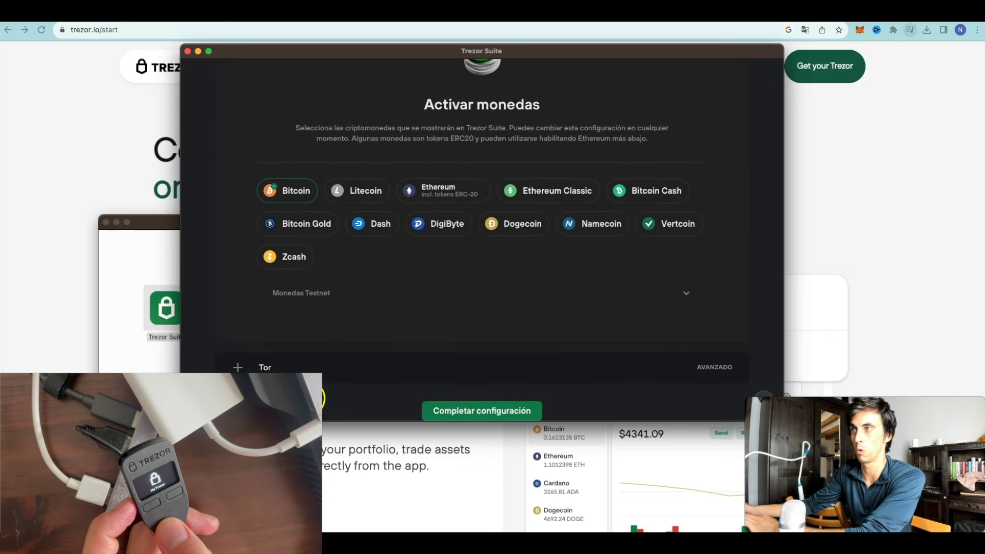
scroll(390, 353, up, 1)
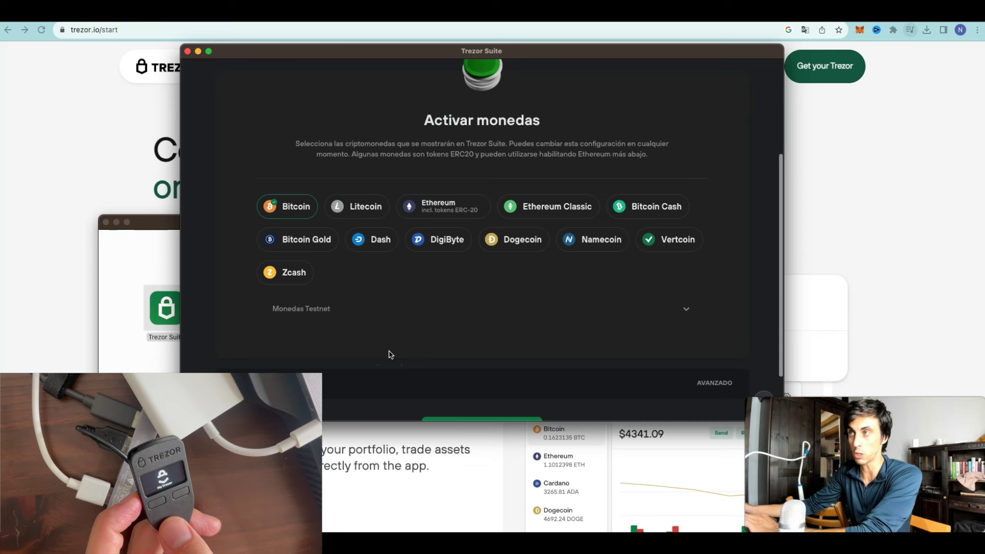
click(292, 212)
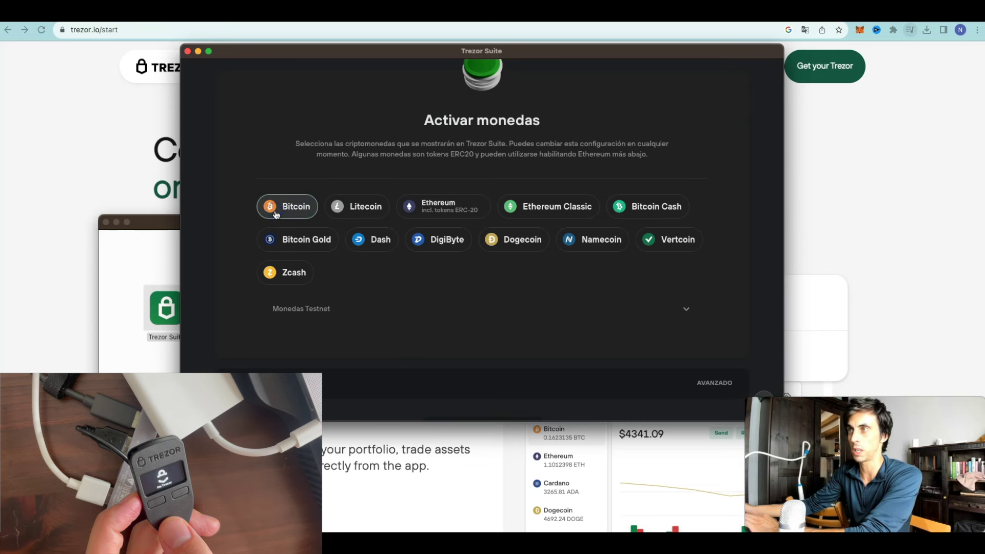
click(293, 213)
click(447, 211)
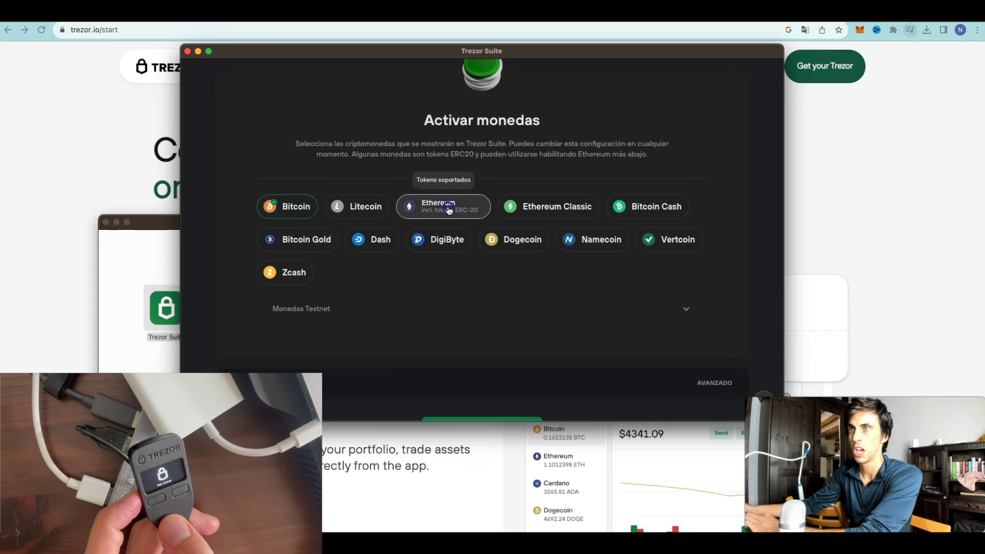
click(510, 245)
Step: Check the Tor option, leave it off, and complete the device setup
scroll(488, 337, down, 2)
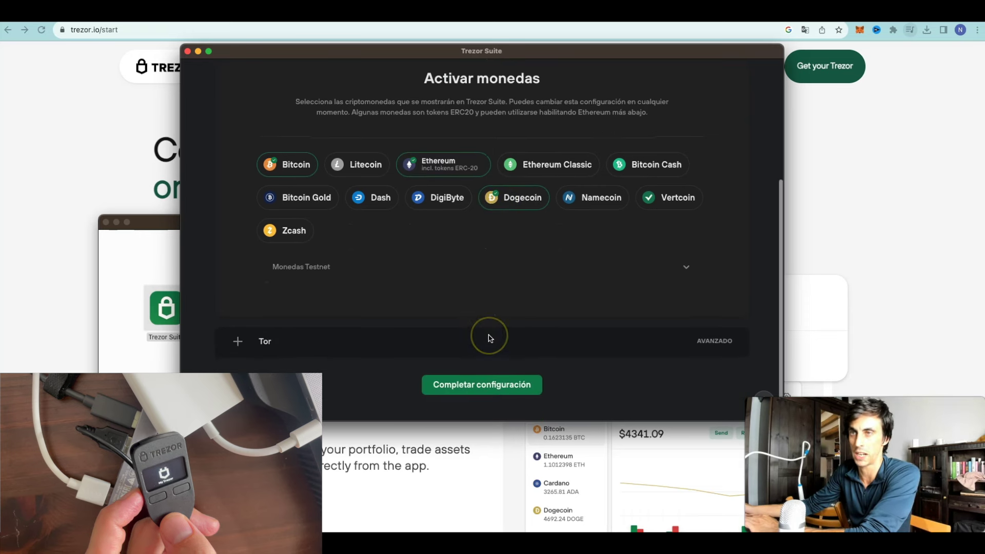
scroll(488, 338, down, 1)
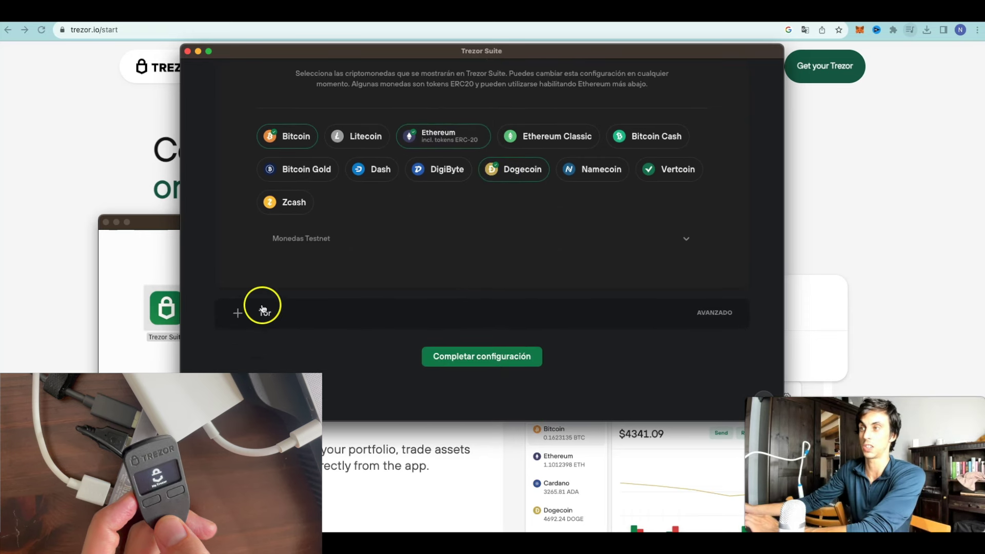
click(238, 312)
scroll(386, 319, down, 4)
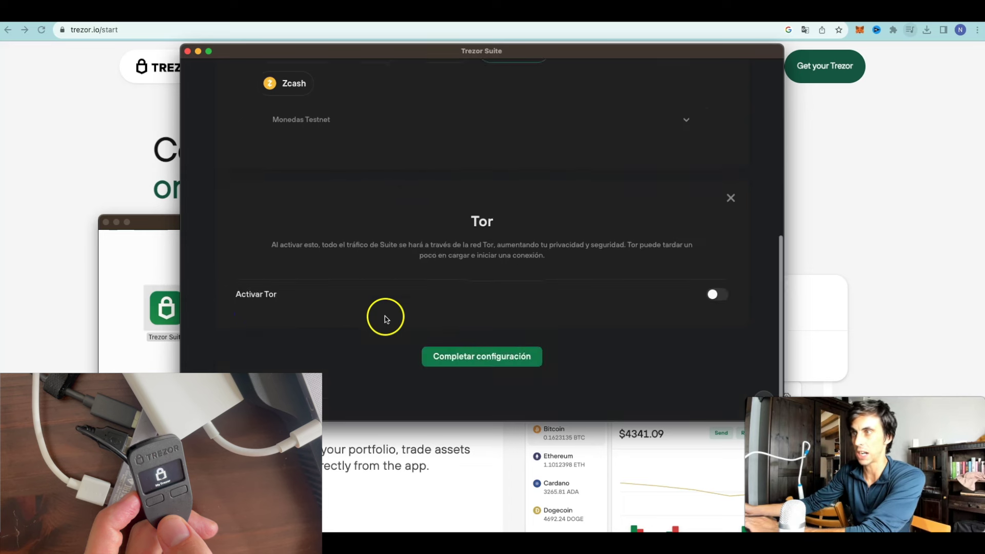
click(483, 366)
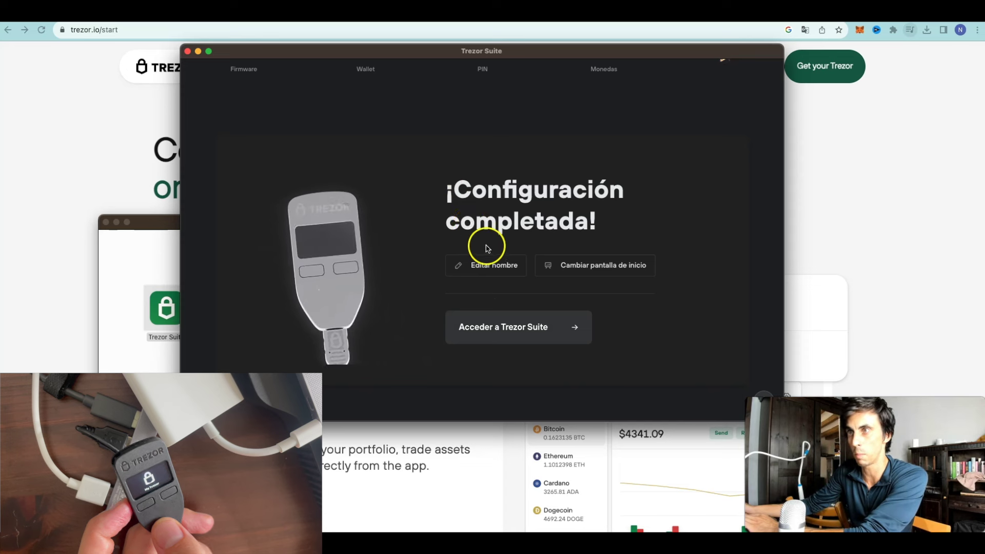
Step: Enter Trezor Suite and open the standard wallet without a passphrase
click(500, 266)
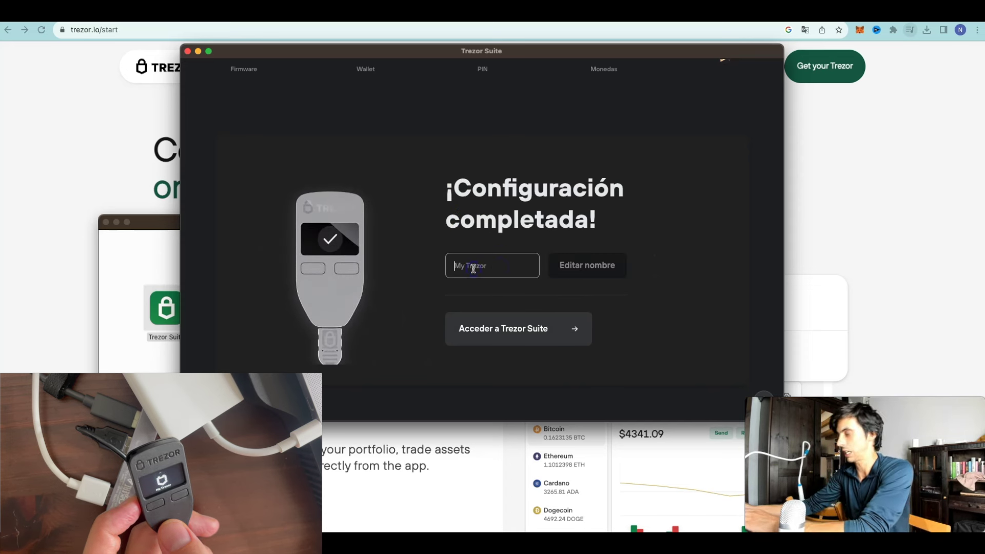
click(545, 336)
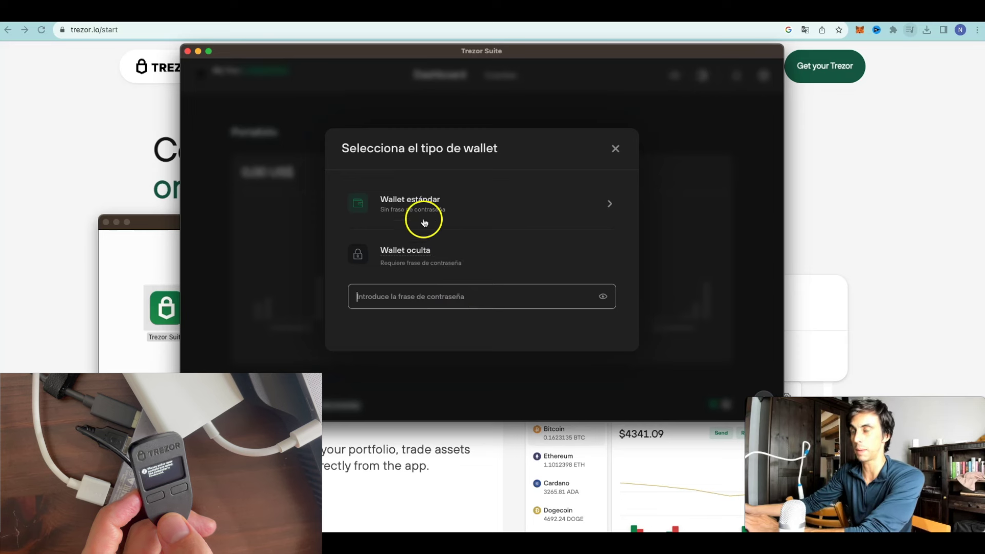
click(425, 208)
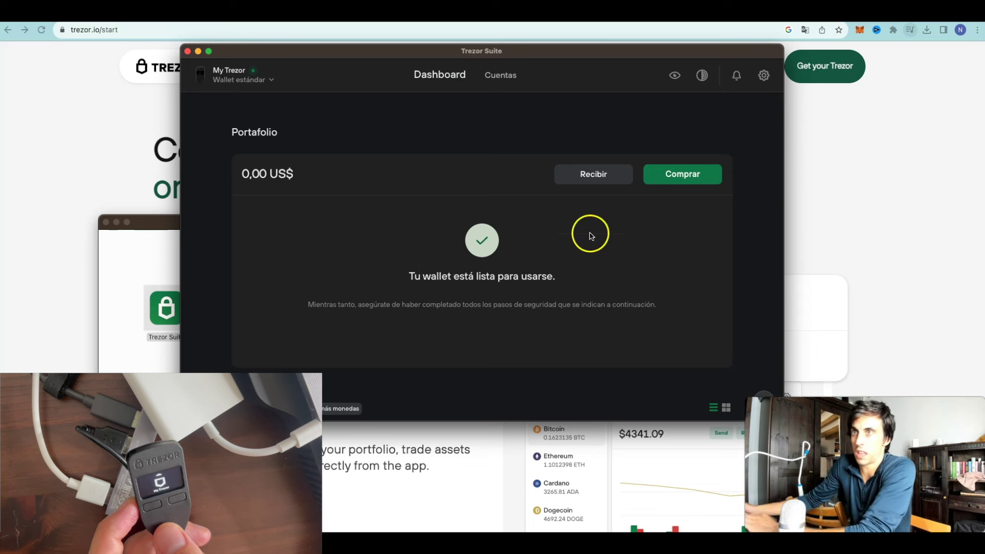
Step: Show the full Bitcoin #1 receive address, verify it on the device, and copy it
click(581, 177)
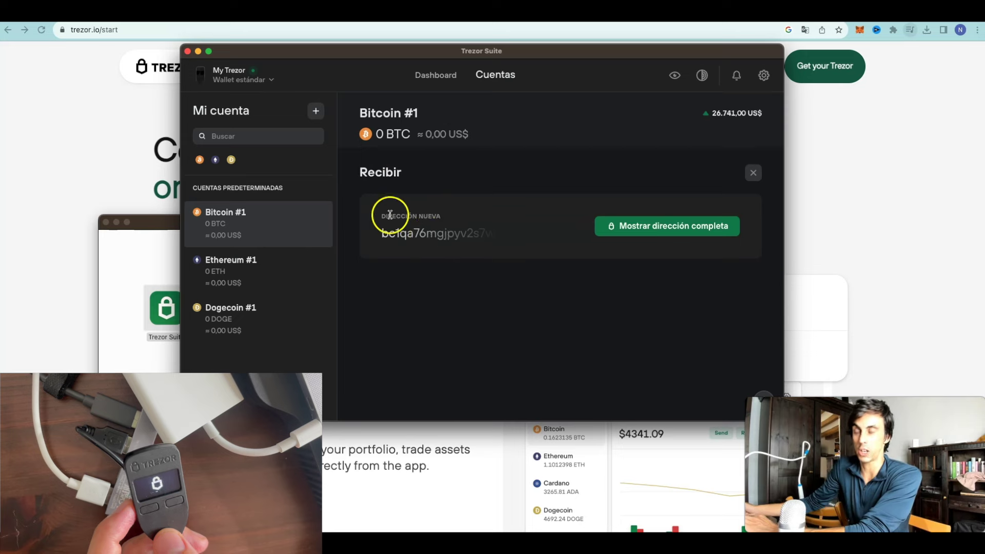
click(661, 228)
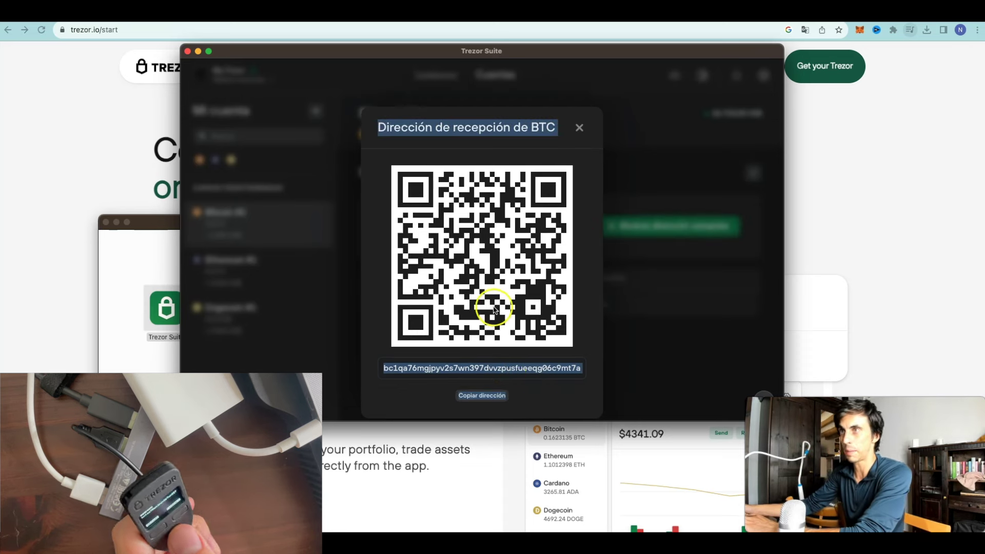
click(474, 399)
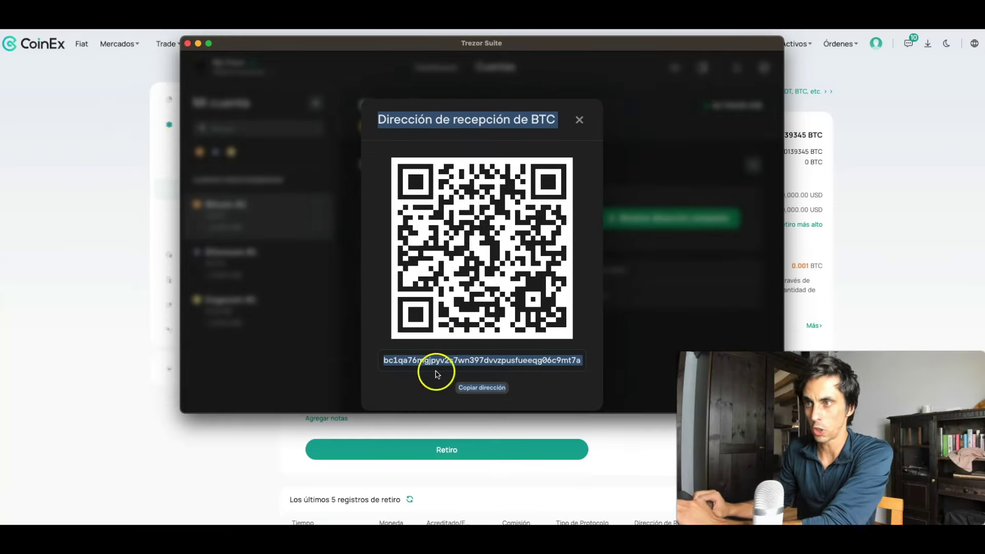
Step: Paste the Trezor BTC address as destination in CoinEx's BTC withdrawal form
key(super+Tab)
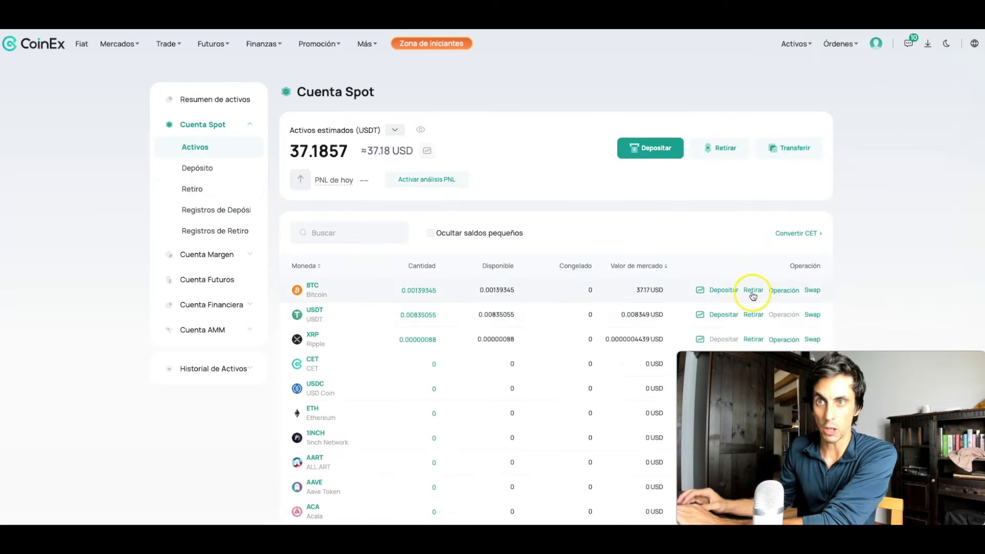
click(752, 291)
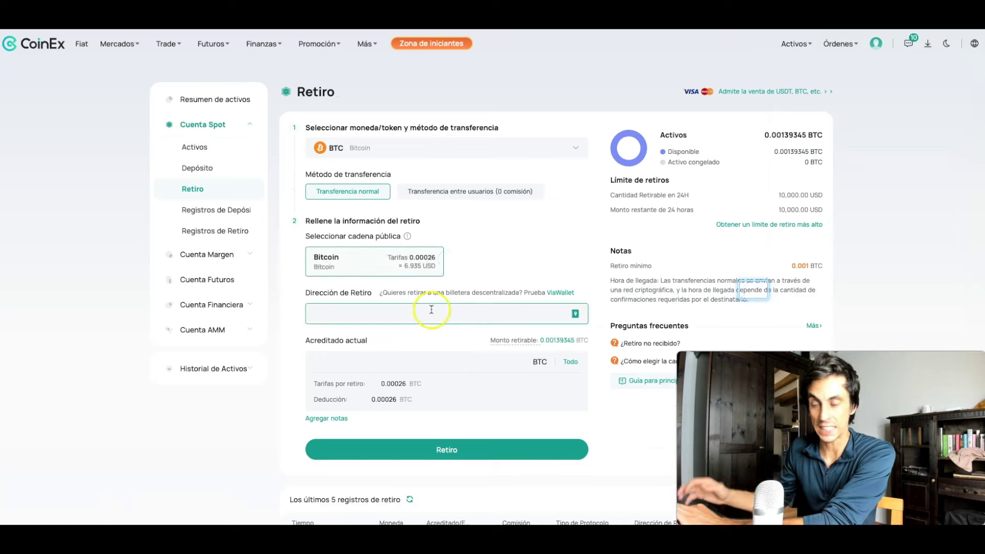
click(451, 317)
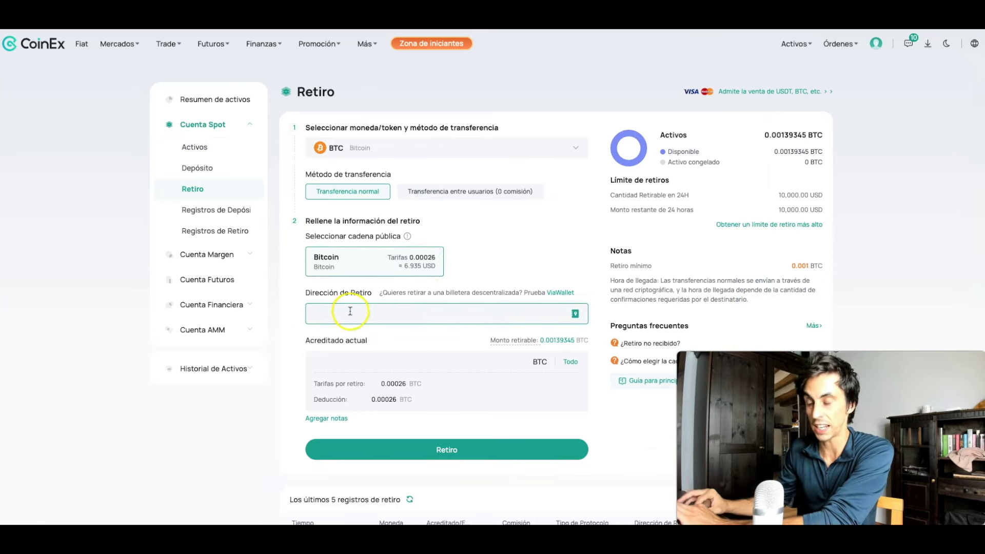
text(bc1qa76mgjpyv2s7wn397dvvzpusfueeqg06c9mt7a)
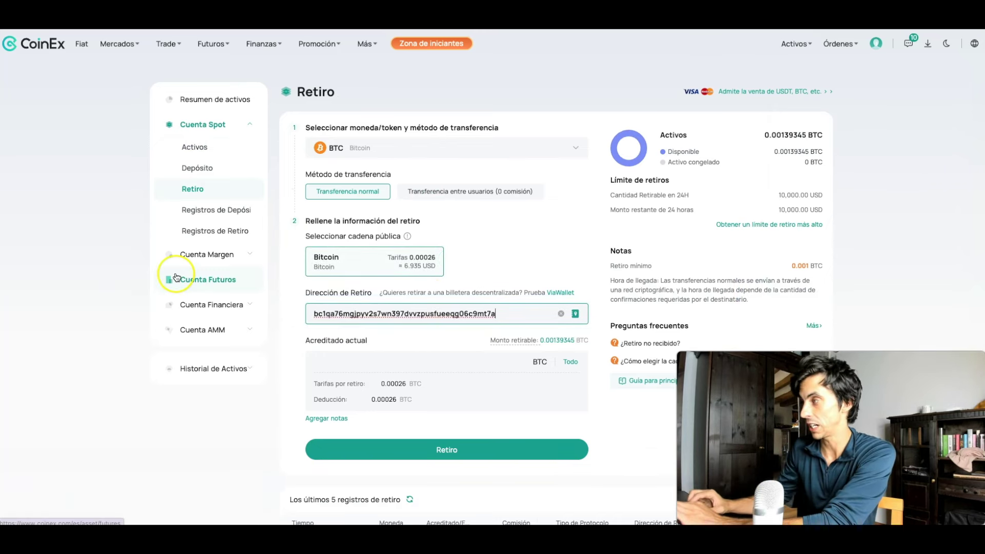
Step: Compare the address with Trezor Suite, withdraw the full 0.00113345 BTC balance, and submit
key(super+Tab)
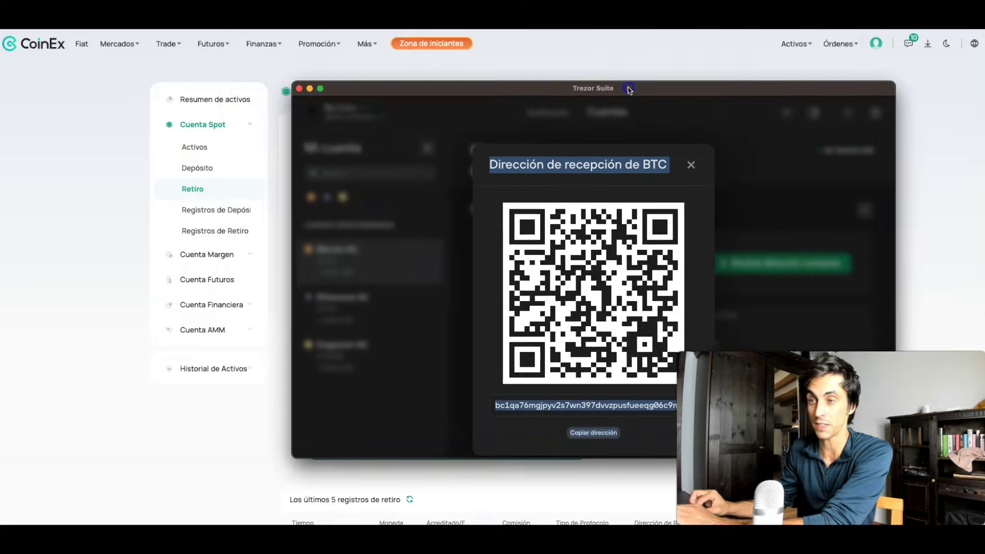
drag(752, 411, 508, 382)
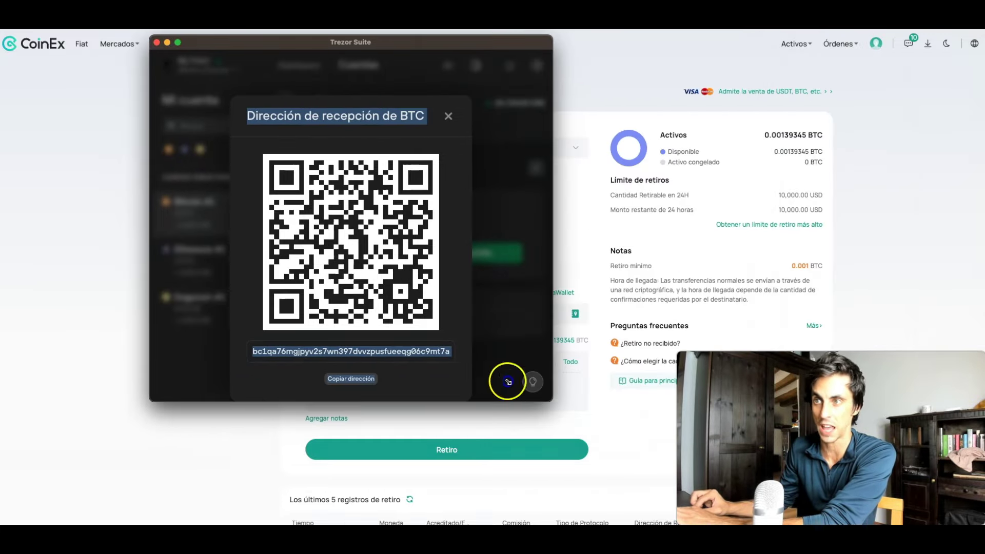
drag(410, 45, 0, 92)
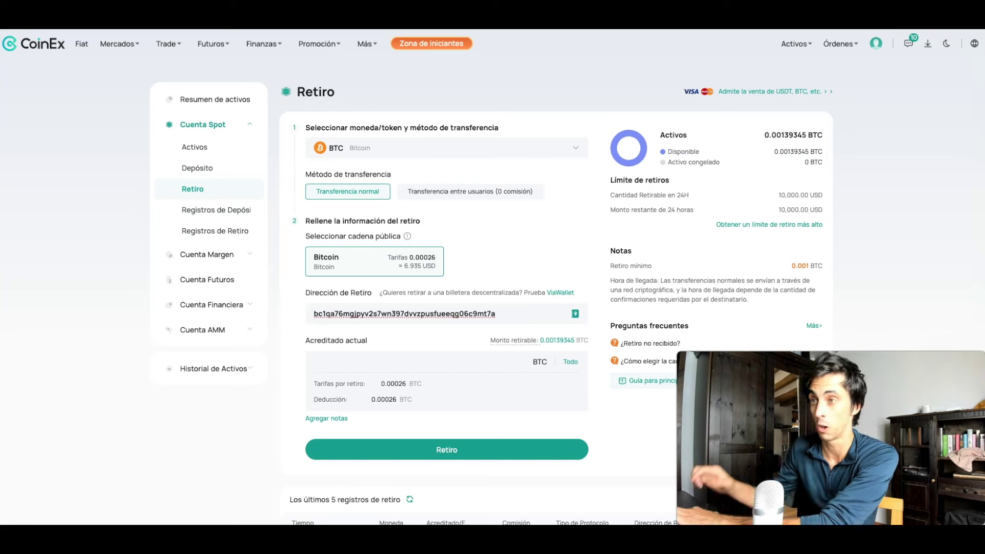
click(571, 362)
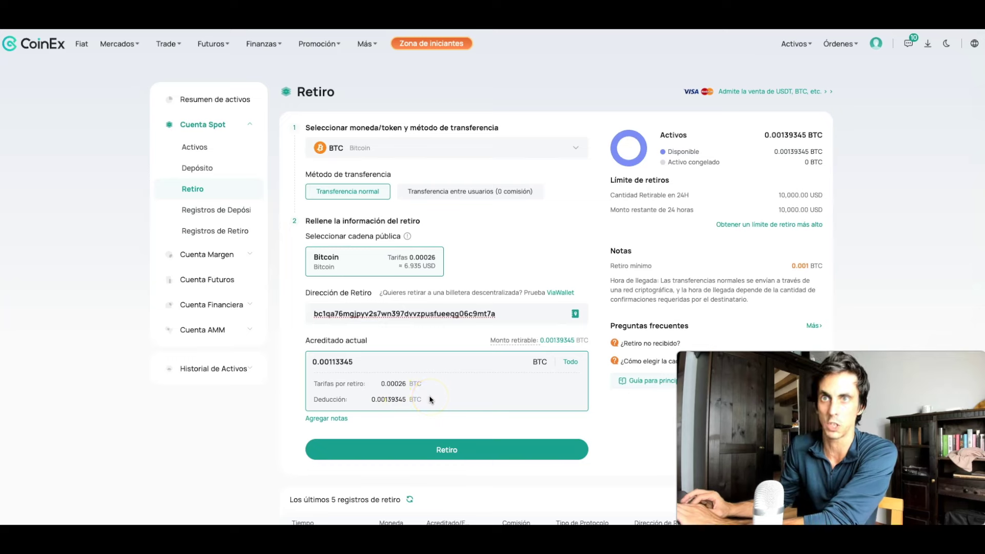
click(445, 451)
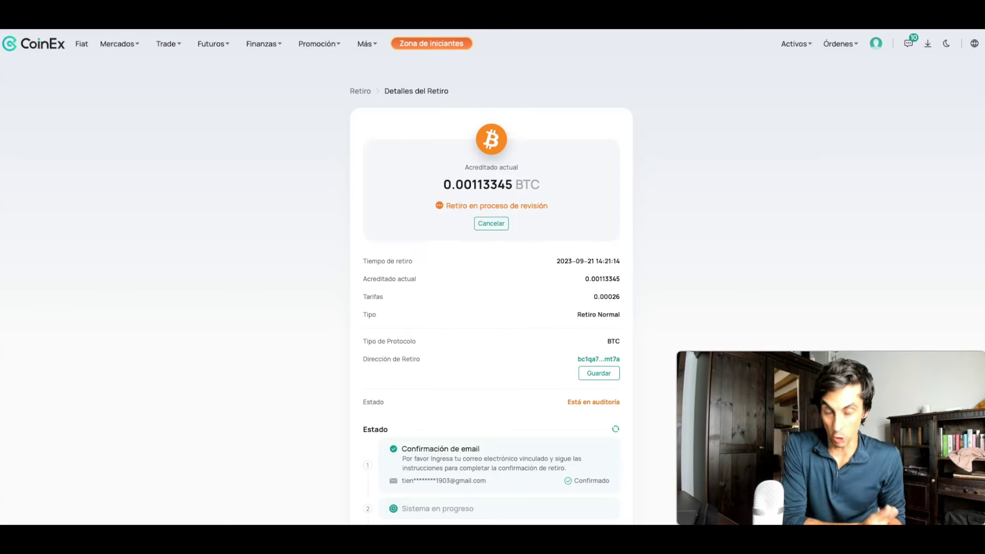
Step: Check the Dashboard and Bitcoin #1, which now holds 0,00113345 BTC (≈ 30,29 US$)
key(super+Tab)
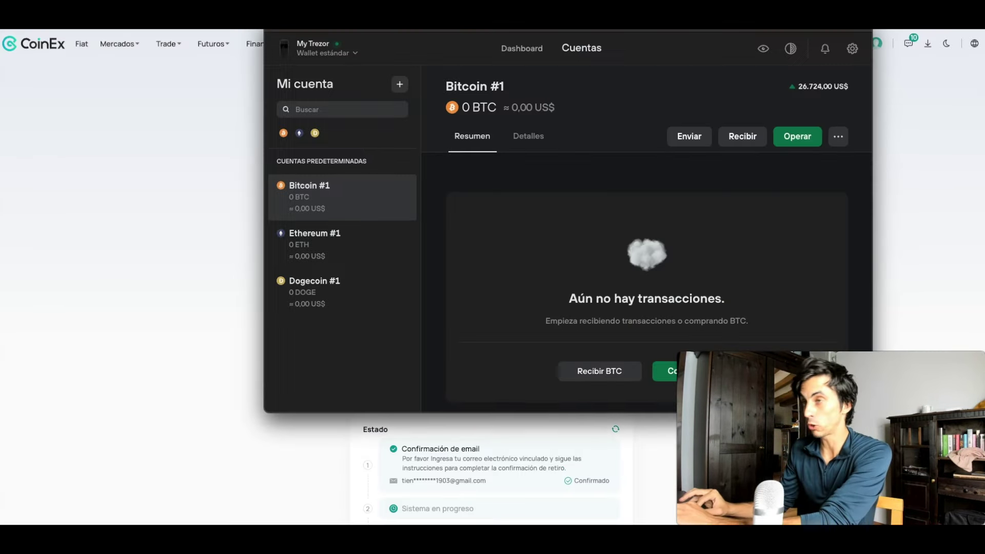
drag(554, 34, 477, 75)
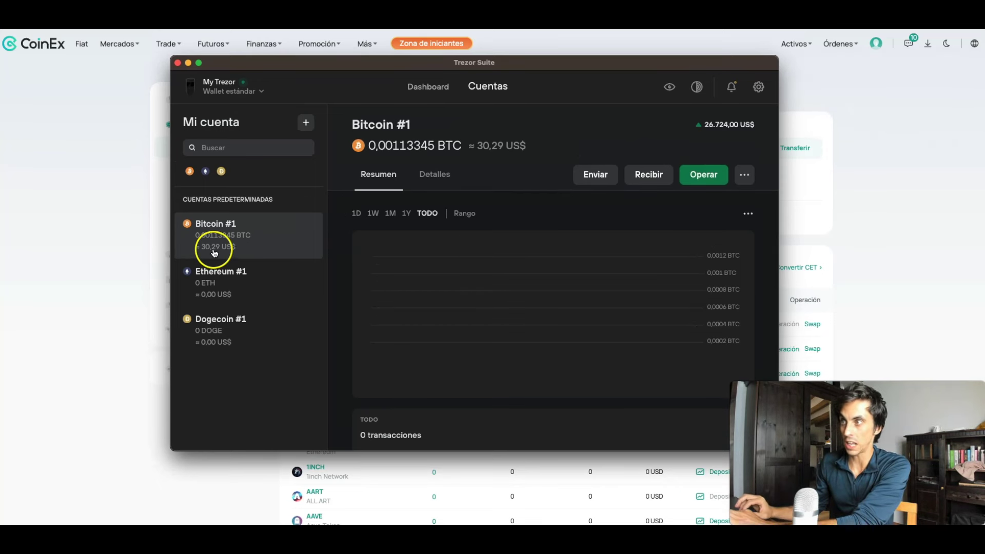
click(426, 89)
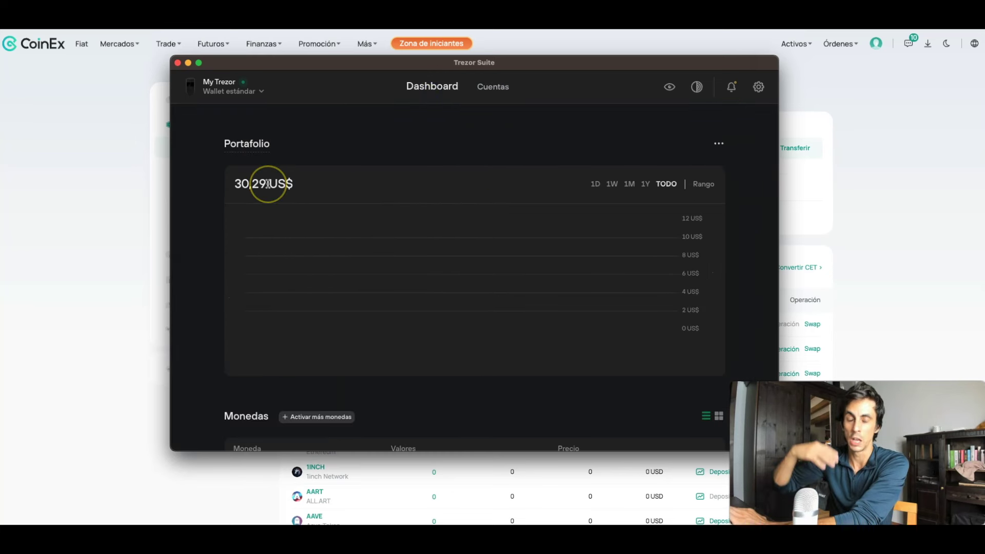
click(490, 87)
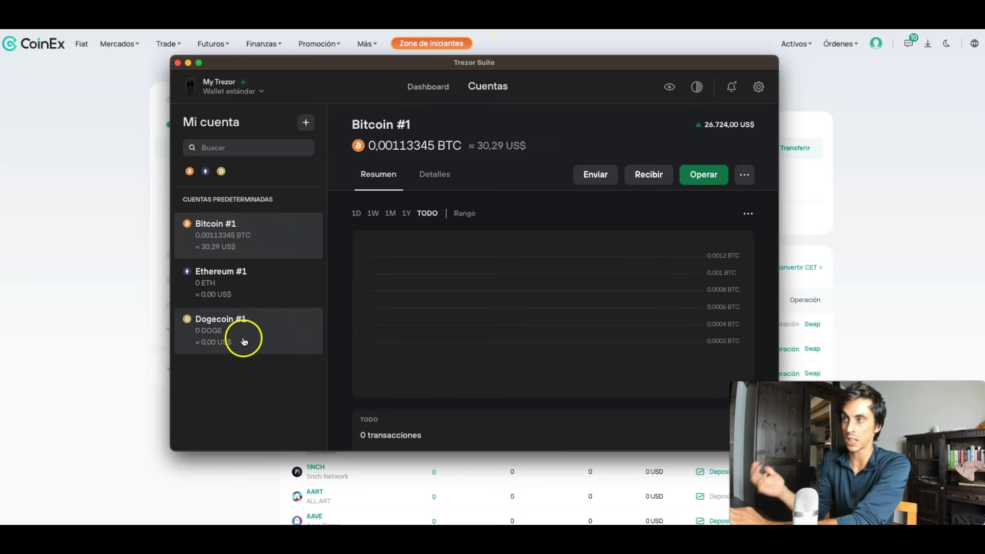
Step: Browse the coins offered for a new account, then close that dialog
click(306, 124)
click(384, 307)
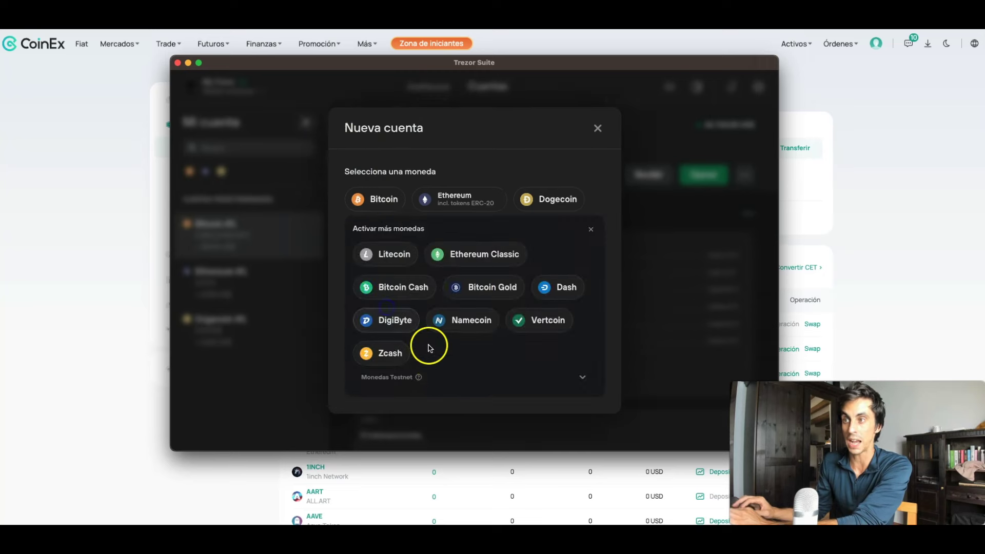
click(598, 129)
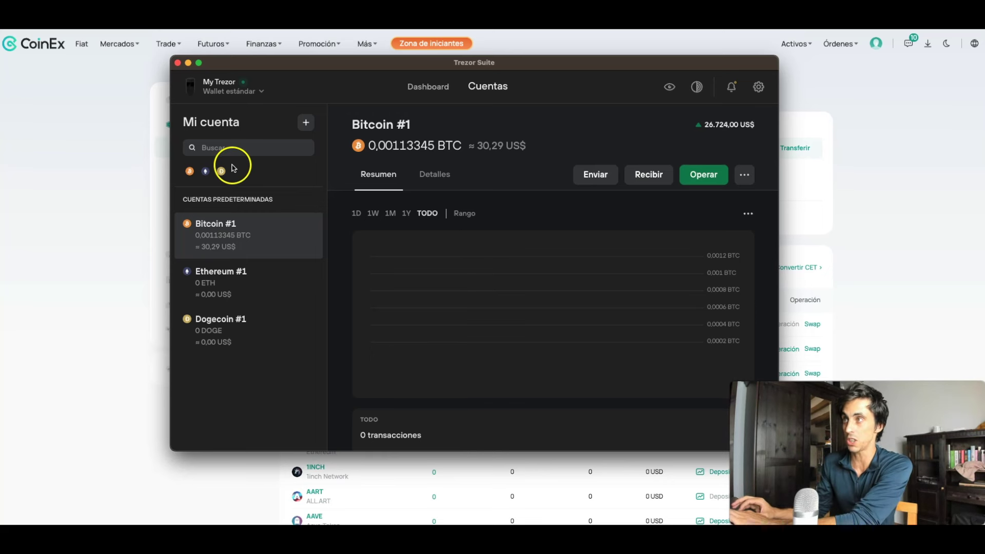
Step: Open Trezor's send form, then copy the BTC deposit address from CoinEx's deposit page
click(596, 178)
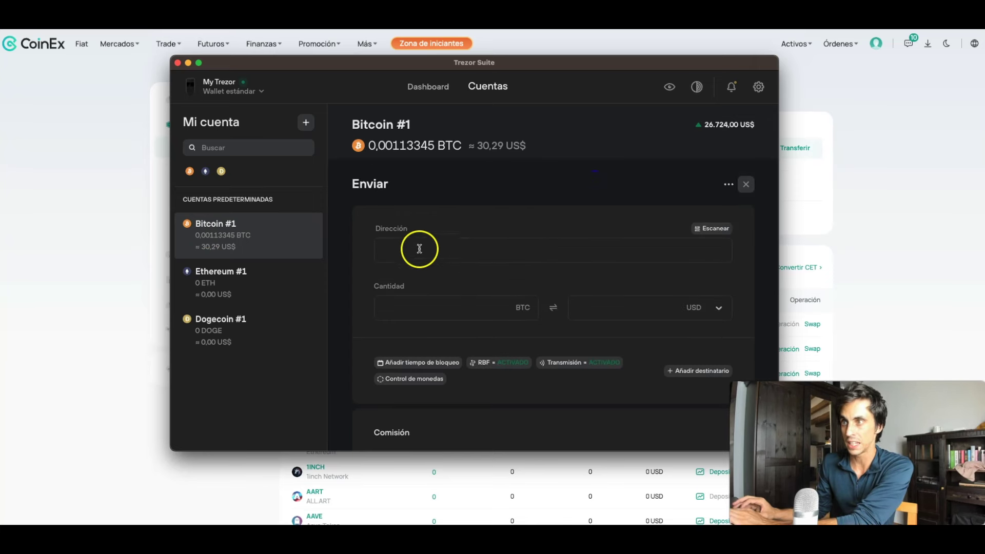
scroll(431, 316, down, 2)
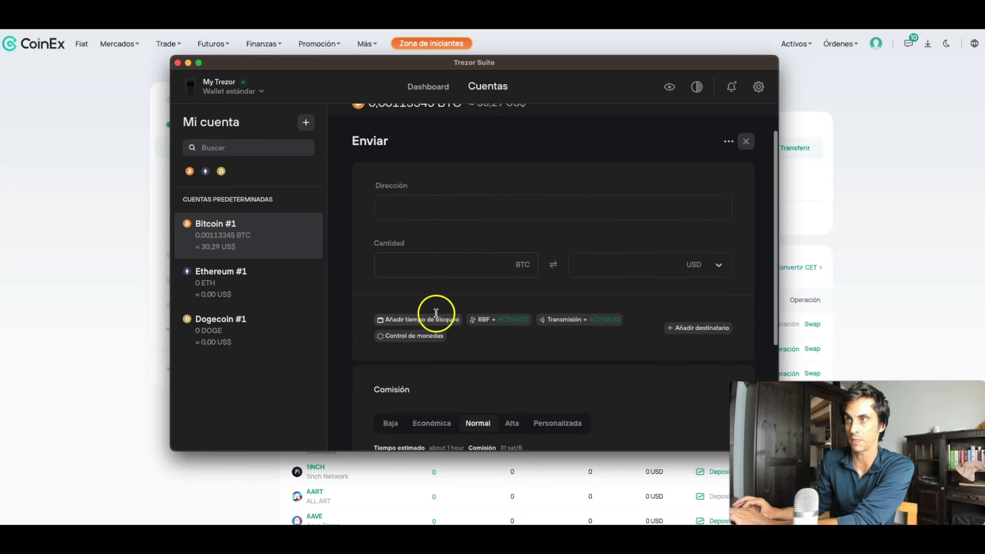
key(super+Tab)
scroll(385, 334, down, 2)
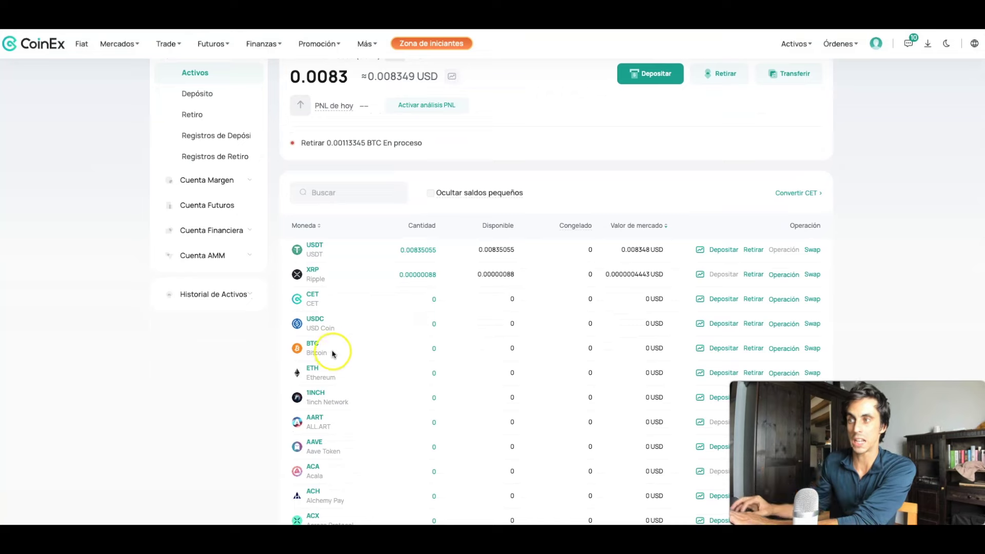
click(722, 350)
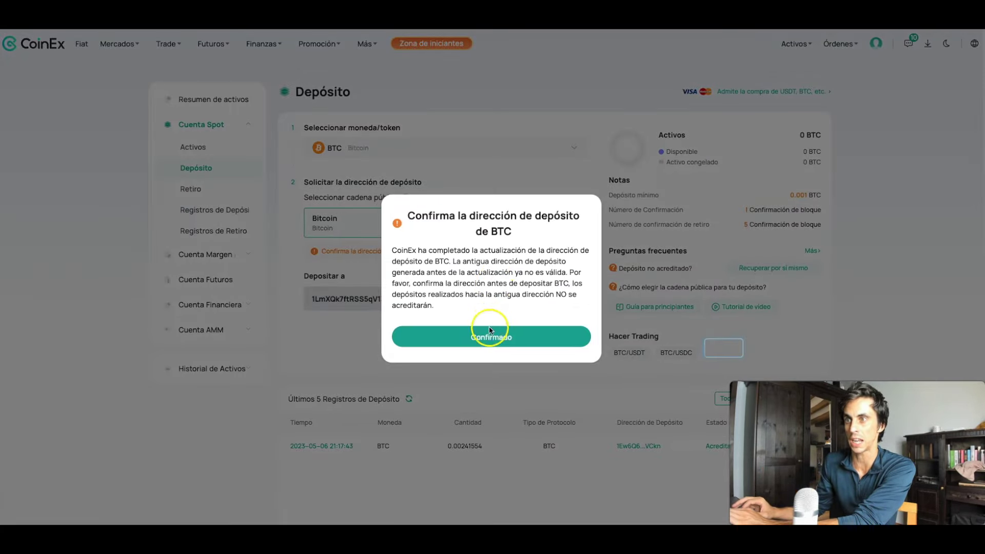
click(490, 342)
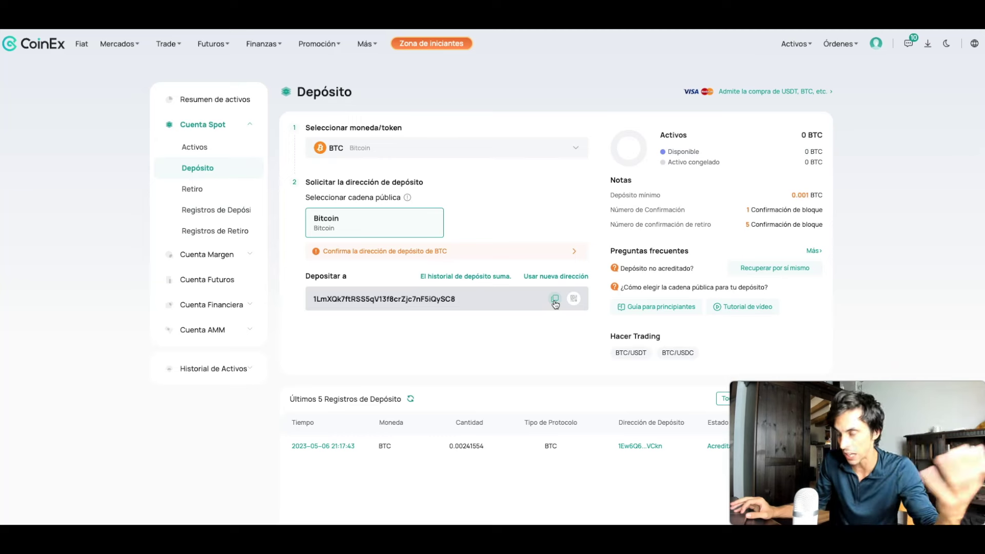
click(556, 302)
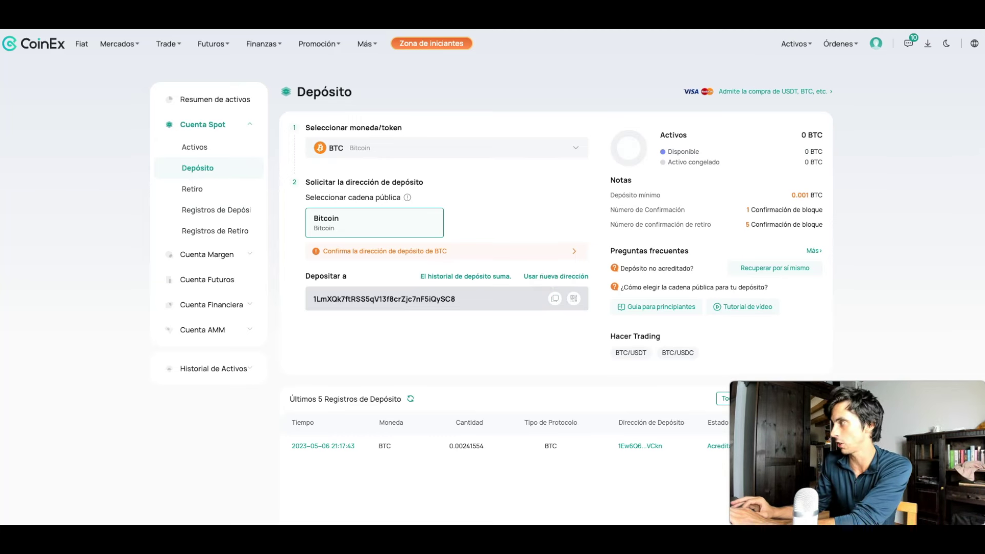
key(super+Tab)
Step: Paste the CoinEx address, send the maximum 0,00109842 BTC, and proceed to review
click(364, 233)
text(1LmXQk7ftRSS5qV13f8crZjc7nF5iQySC8)
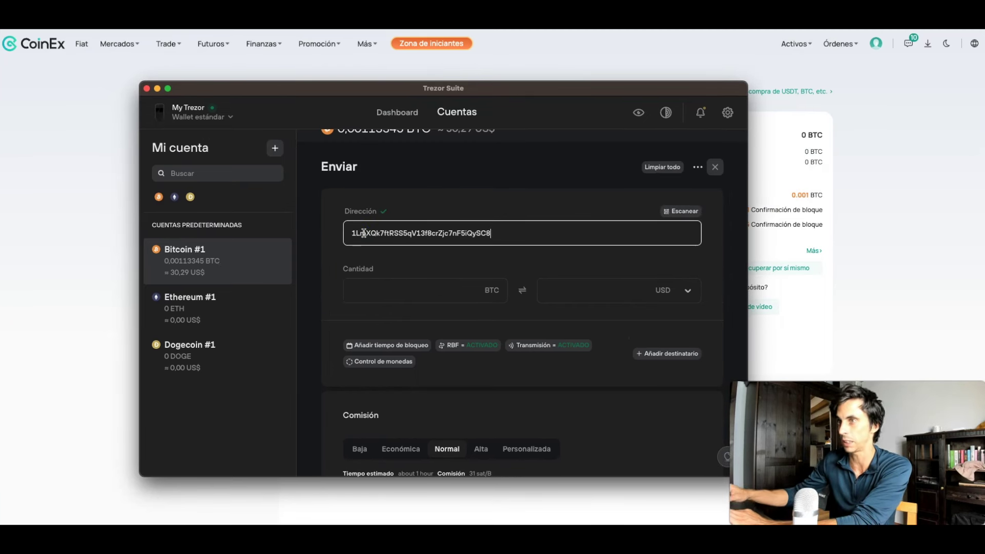
click(478, 273)
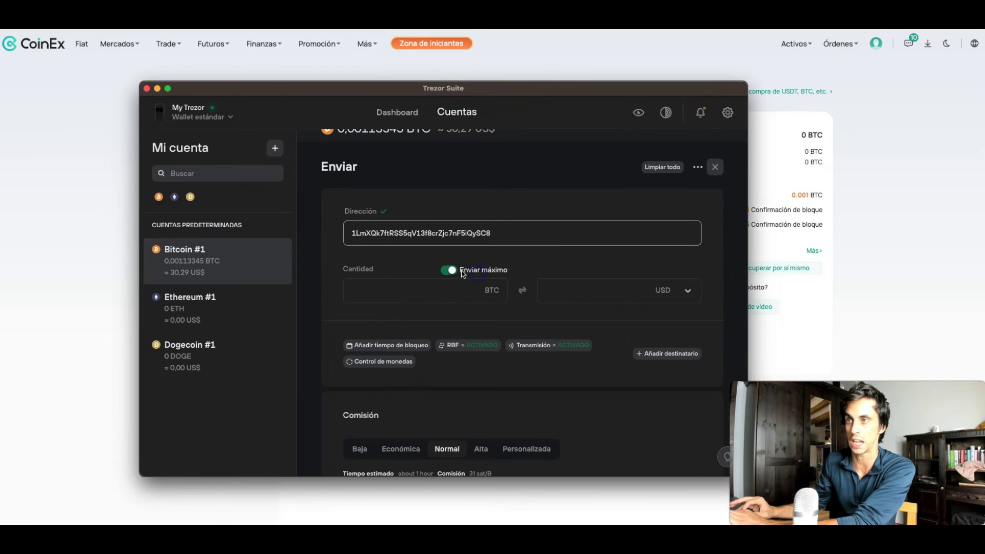
scroll(543, 319, down, 2)
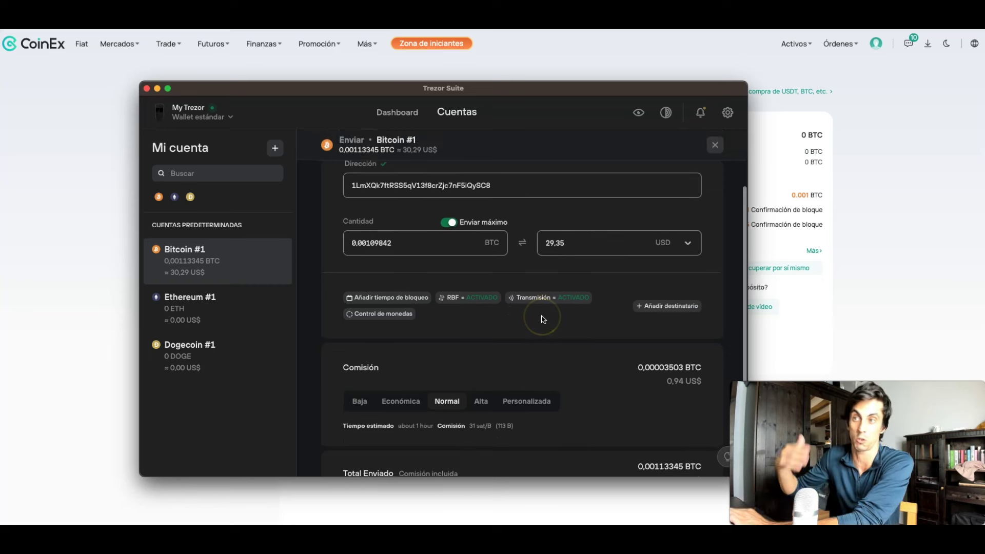
scroll(543, 319, down, 1)
scroll(543, 319, down, 1)
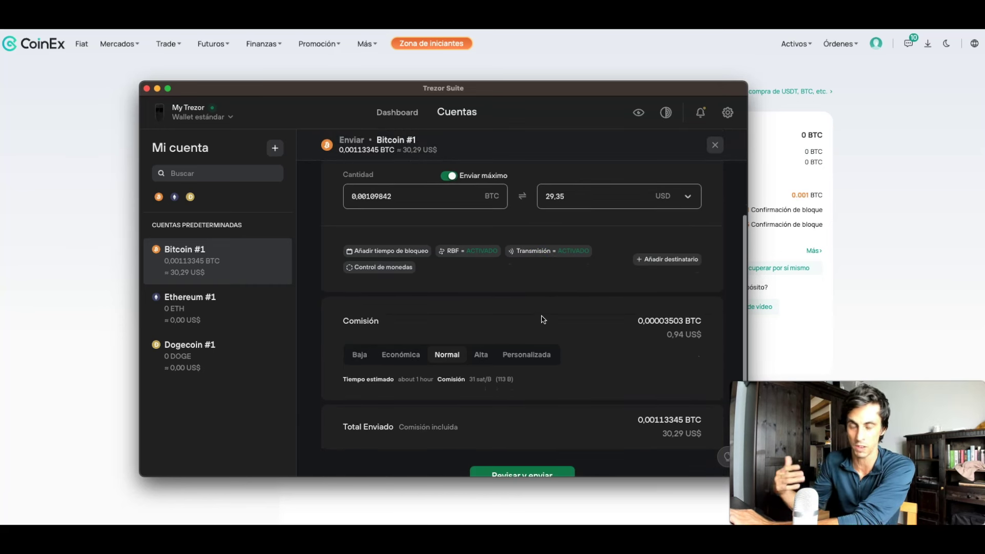
scroll(543, 319, down, 2)
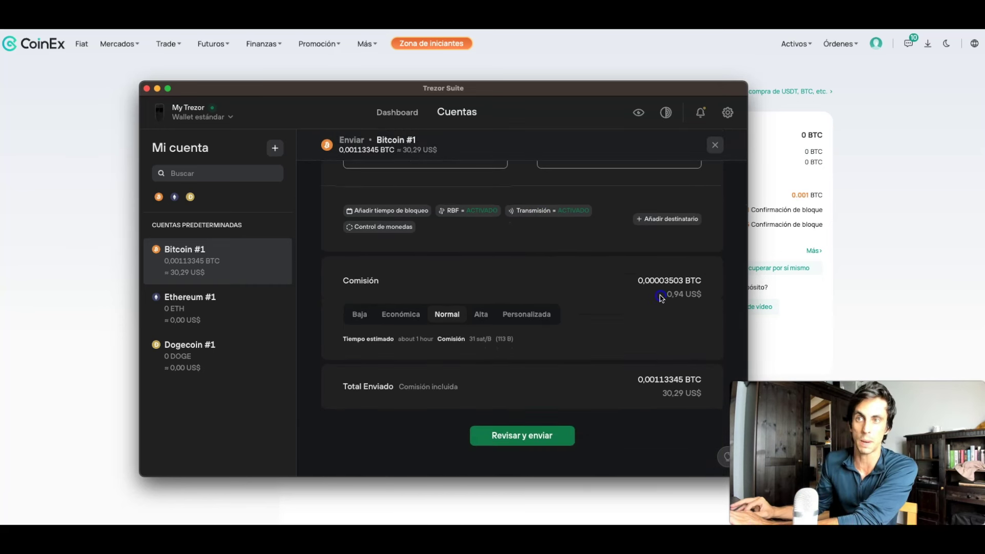
scroll(662, 321, down, 1)
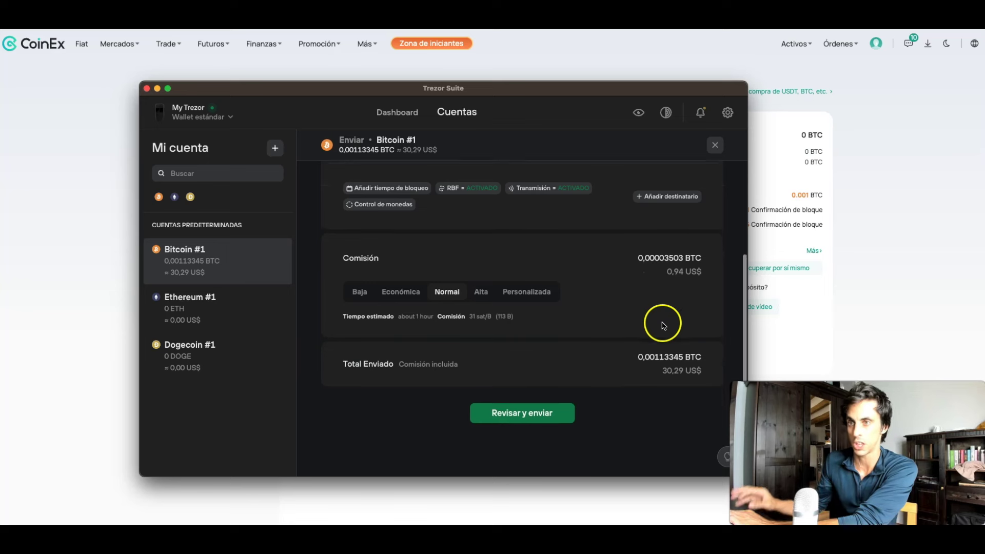
click(537, 415)
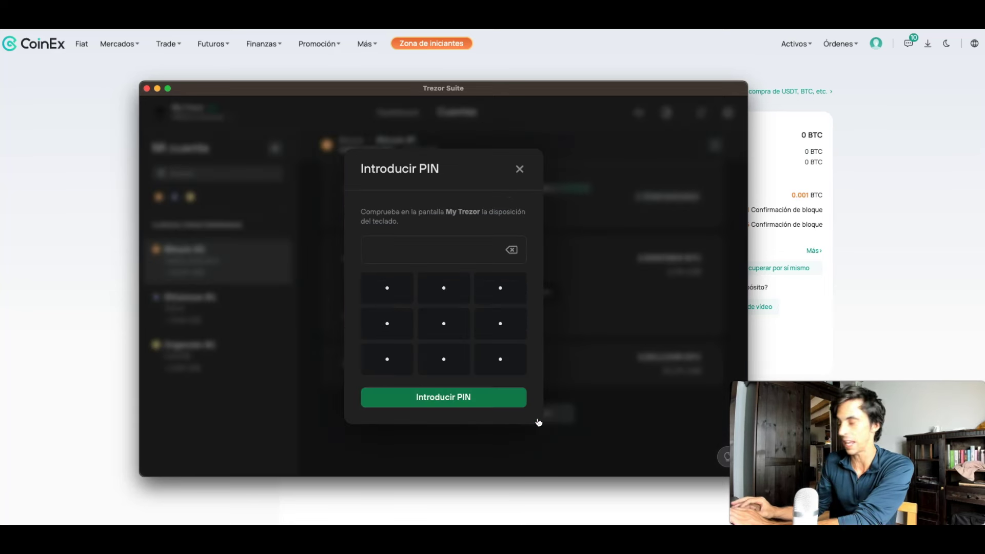
Step: Unlock with the device PIN and send 0,00109842 BTC to the CoinEx address
click(510, 330)
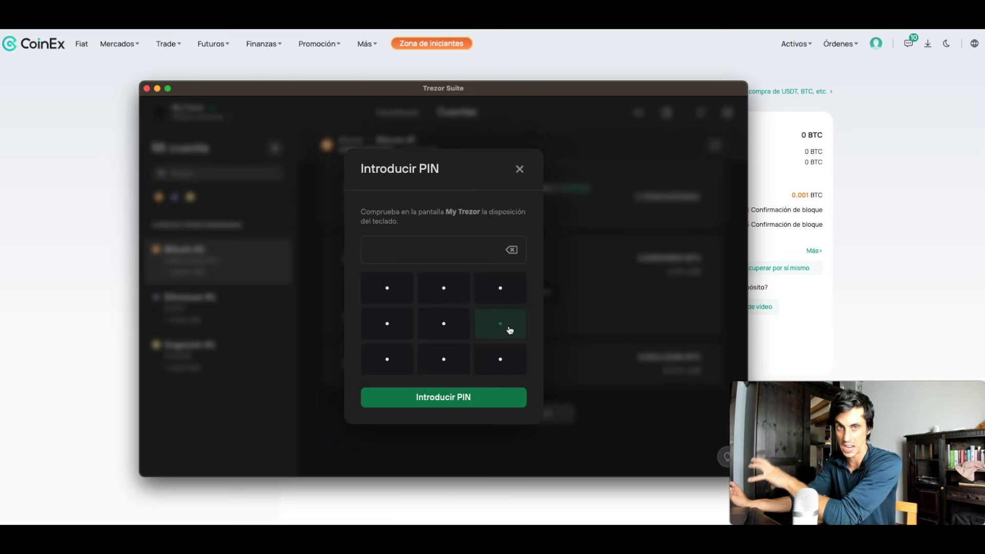
click(402, 284)
click(396, 326)
click(414, 326)
click(460, 348)
click(446, 401)
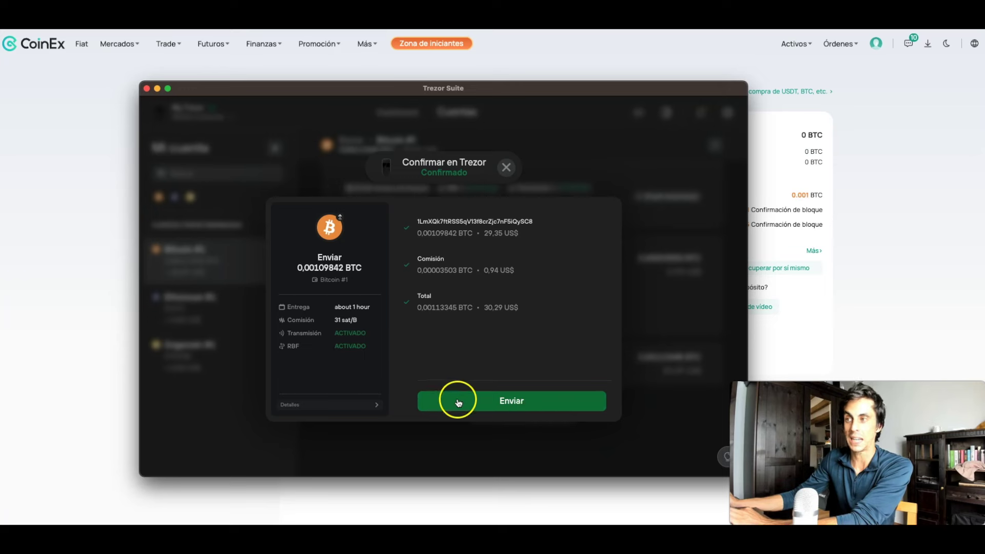
click(493, 403)
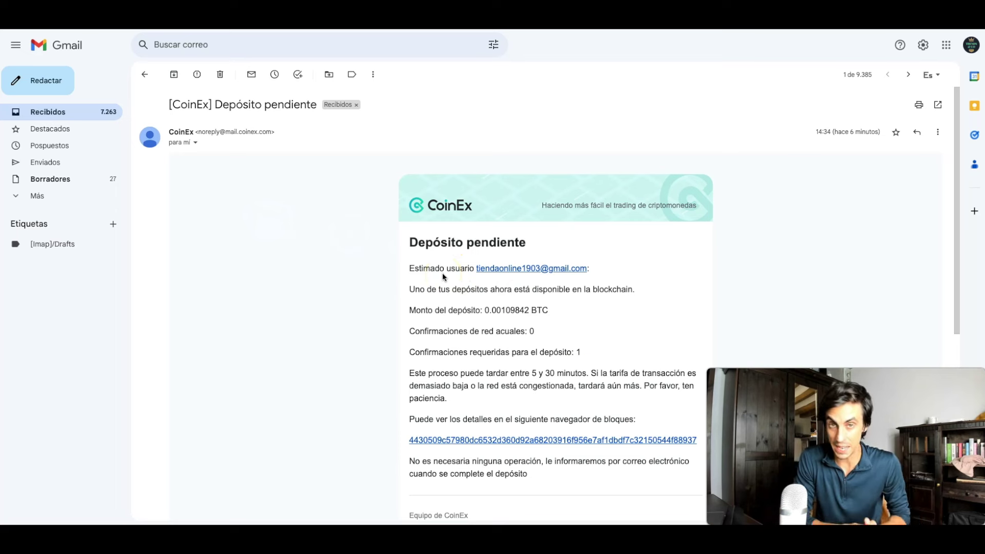
Step: Read CoinEx's pending deposit email, then confirm Bitcoin #1 shows 0 BTC with September 2023 totals
drag(409, 242, 550, 240)
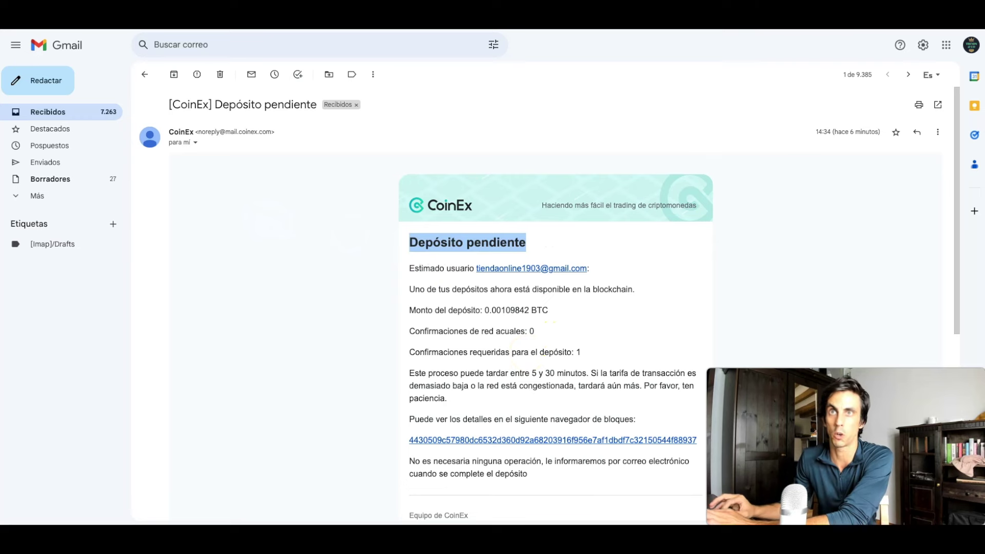
key(ctrl+Tab)
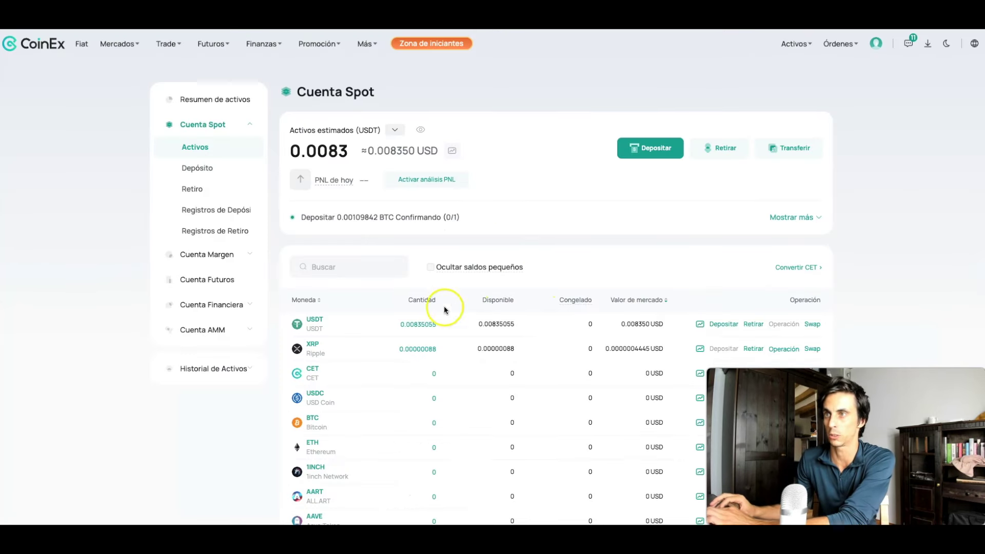
key(super+Tab)
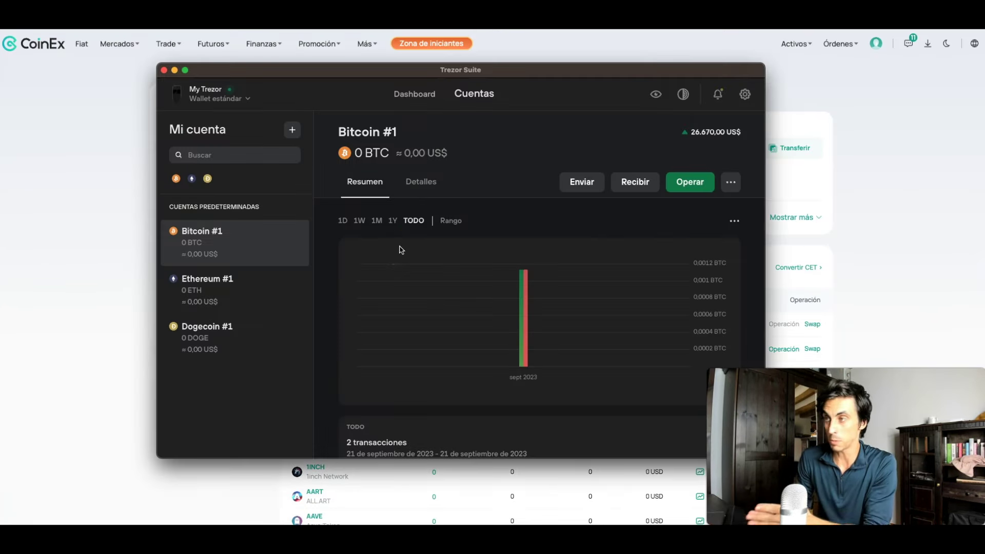
click(485, 314)
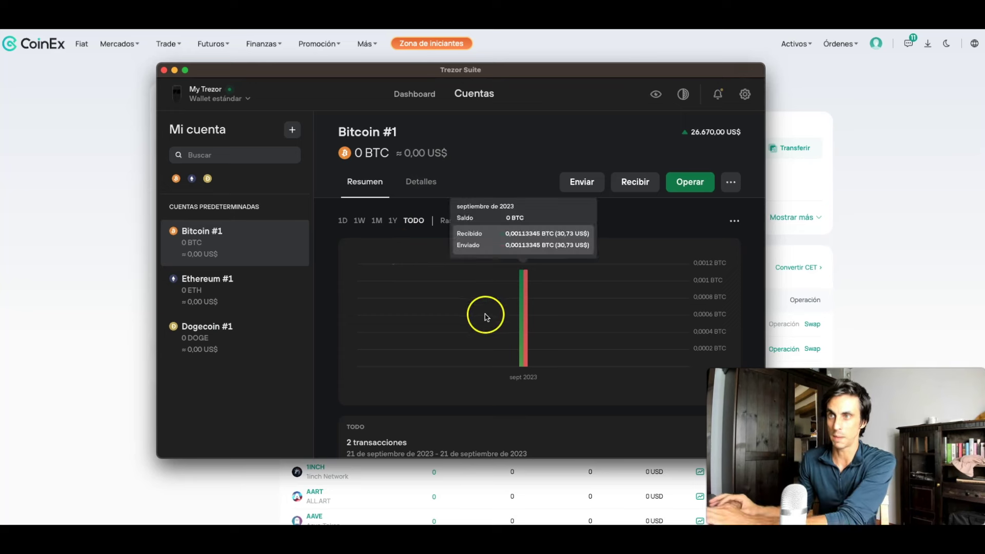